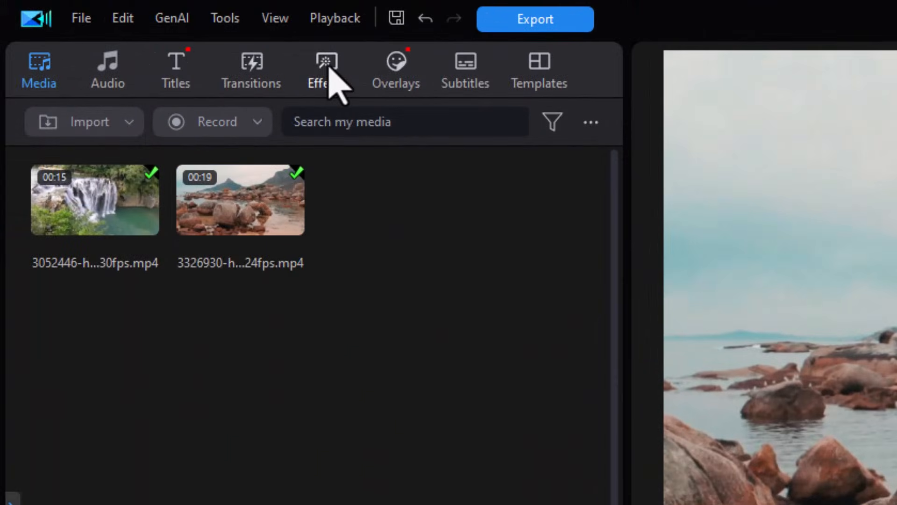
Open the Texture category of the video effects and collapse the category list to show more thumbnails
click(329, 75)
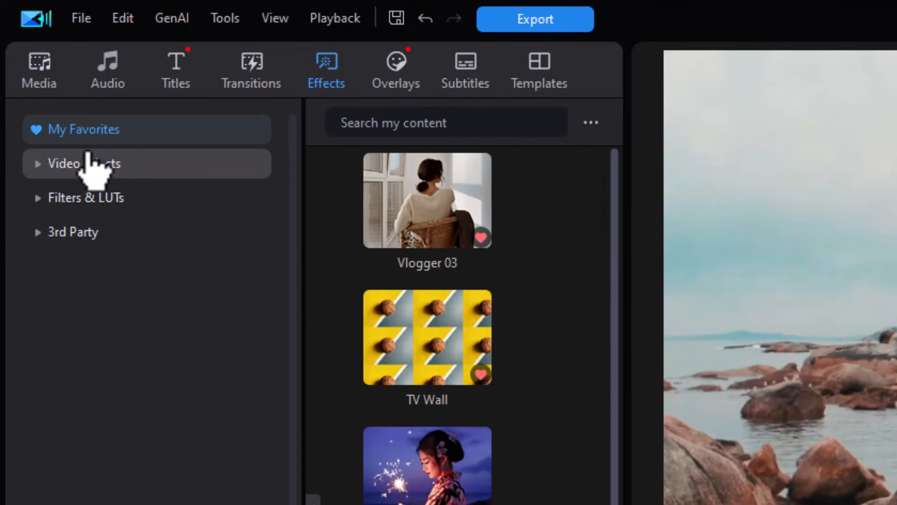
click(36, 163)
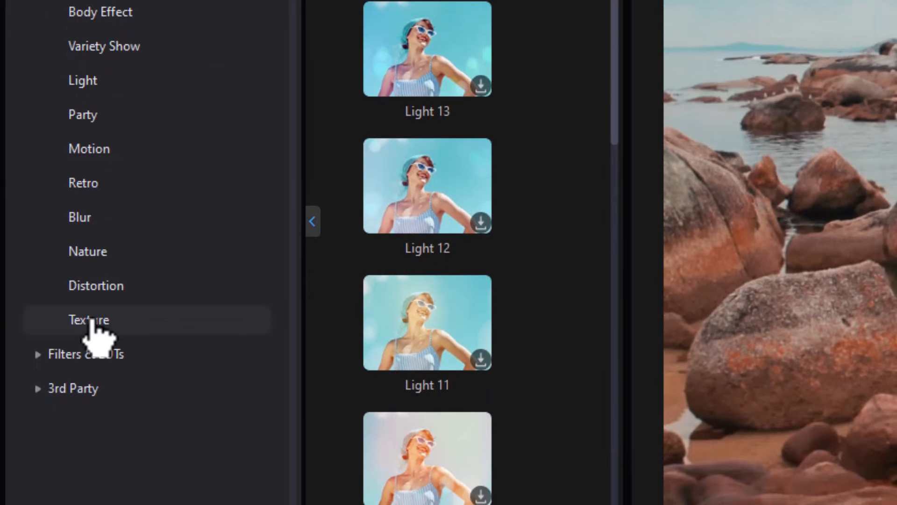
click(94, 325)
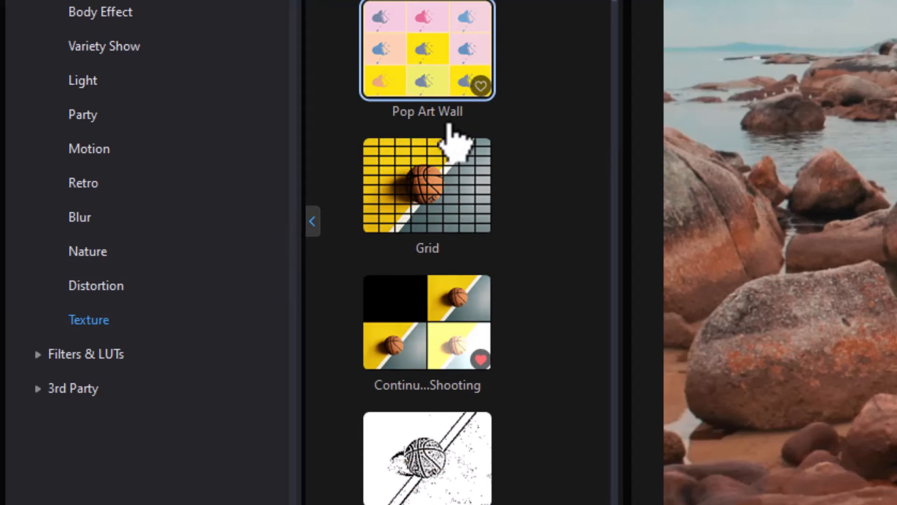
click(312, 220)
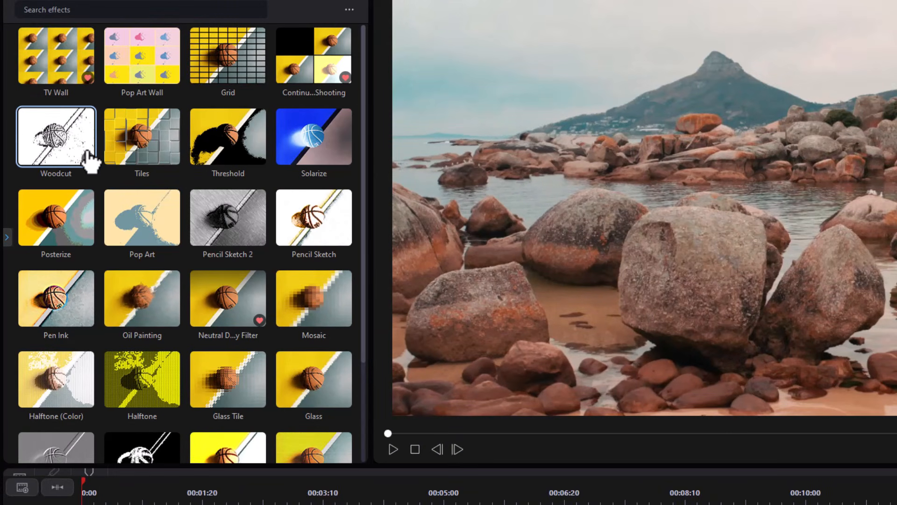
Preview several texture effects on the rocky shore clip, including Woodcut, Tiles, Oil Painting, Edge, Broken Glass and Color Crayon
click(61, 139)
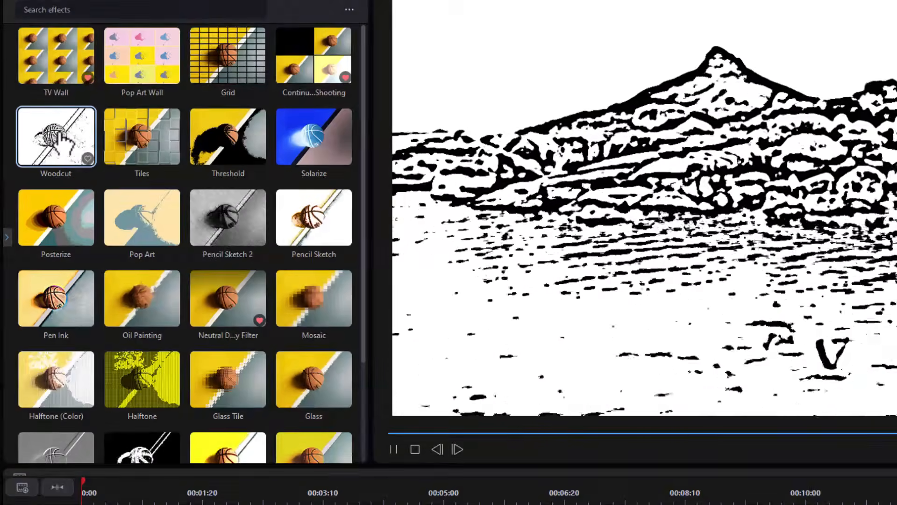
click(150, 139)
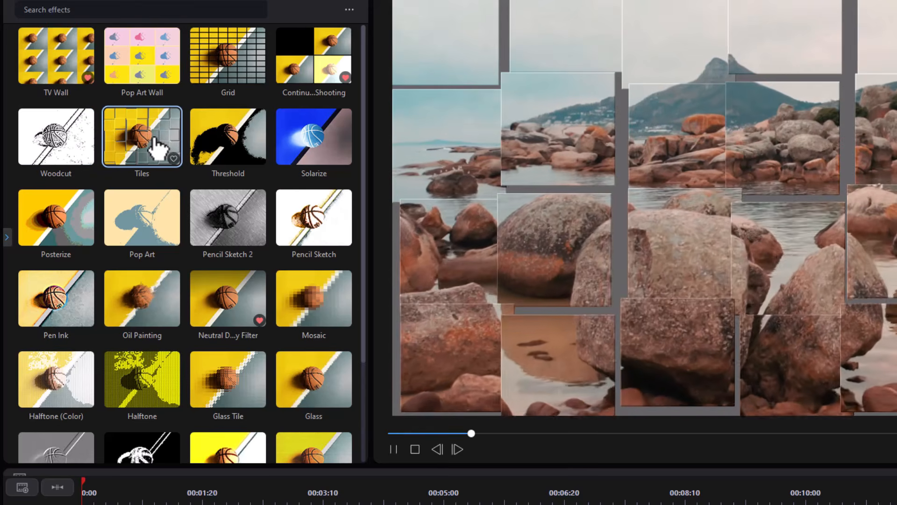
click(324, 150)
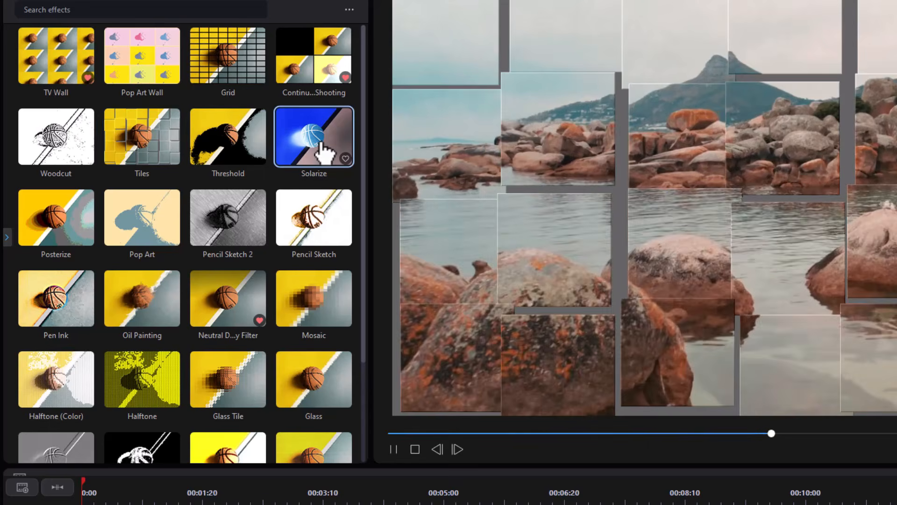
click(146, 297)
scroll(161, 276, down, 3)
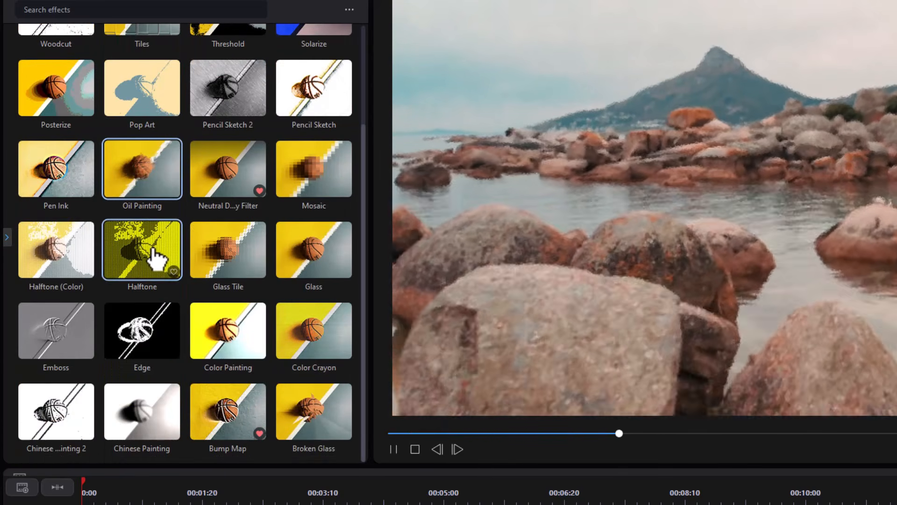
click(159, 348)
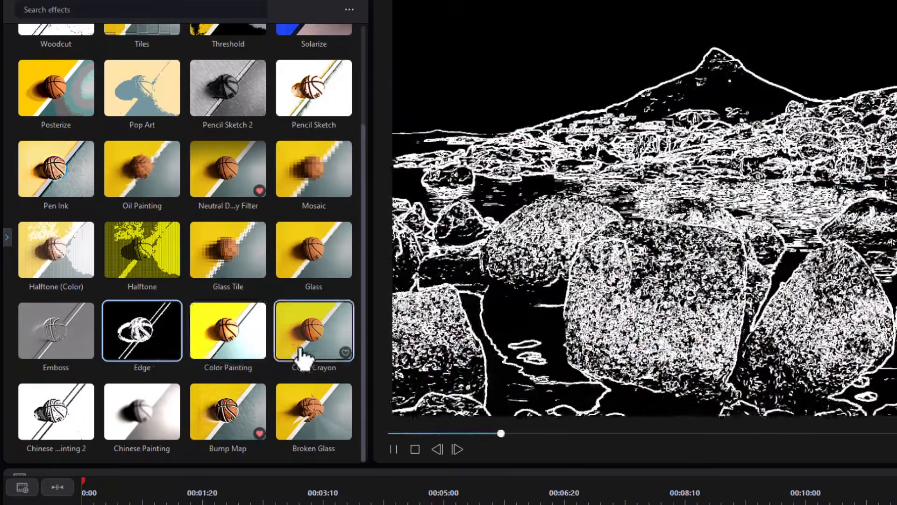
click(325, 407)
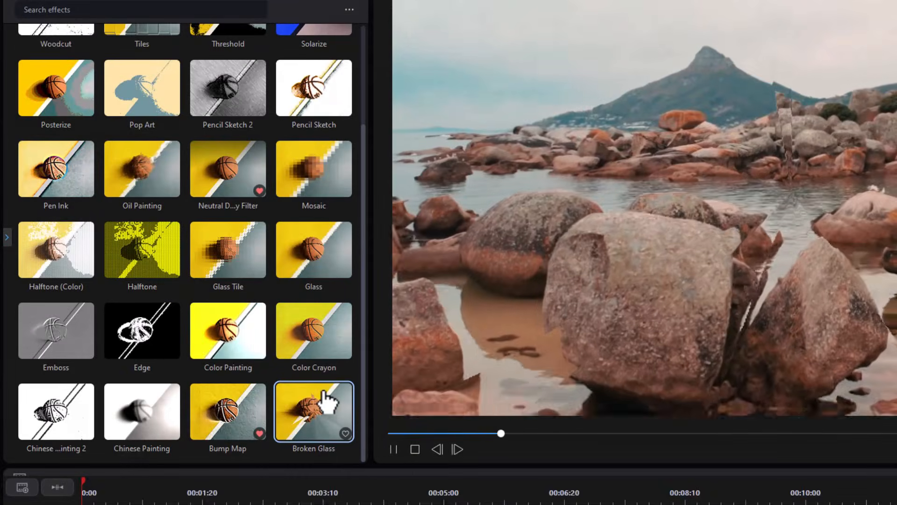
click(328, 340)
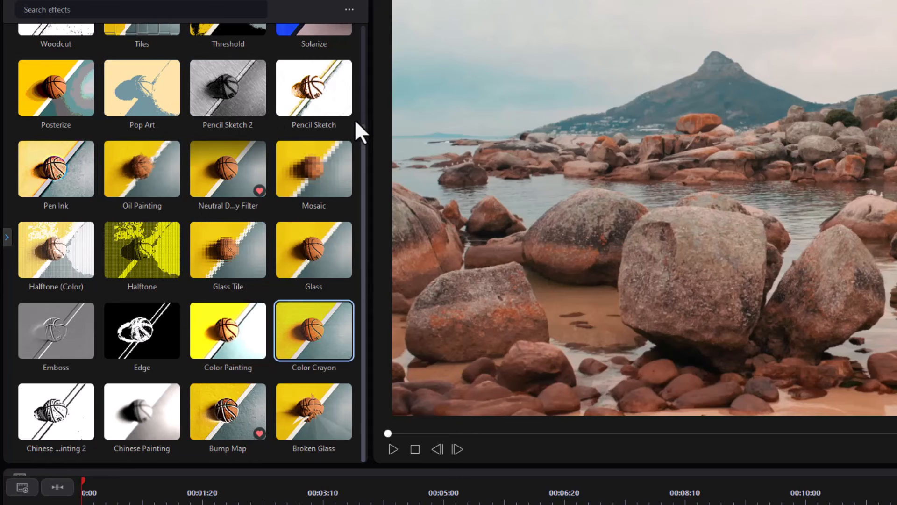
Show the effects saved in My Favorites
click(6, 237)
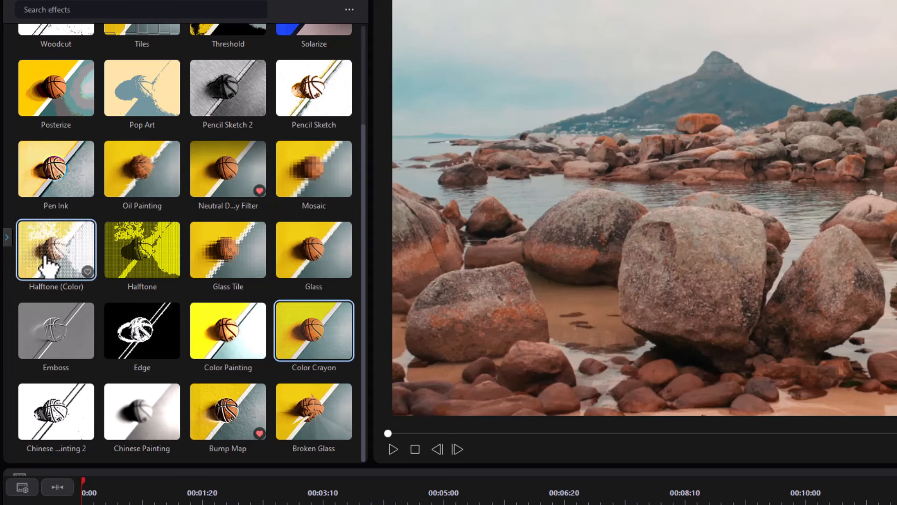
mouse_move(8, 237)
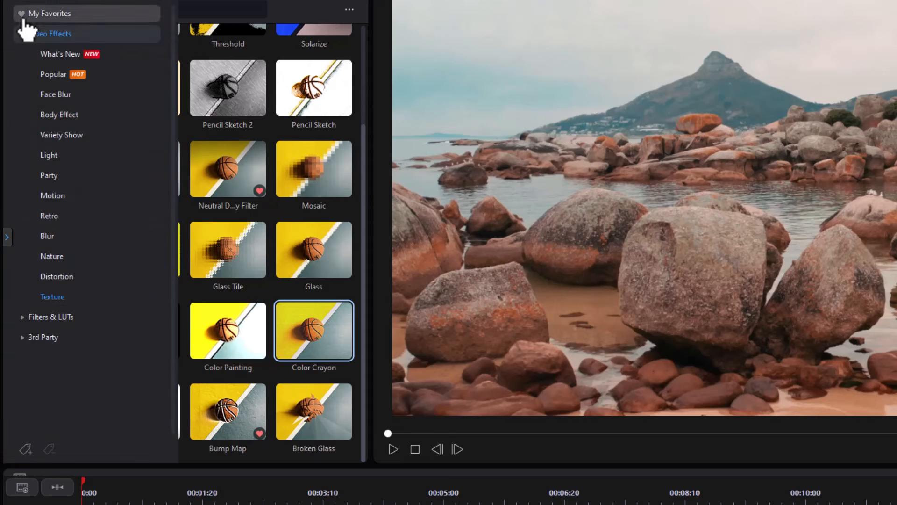
click(47, 14)
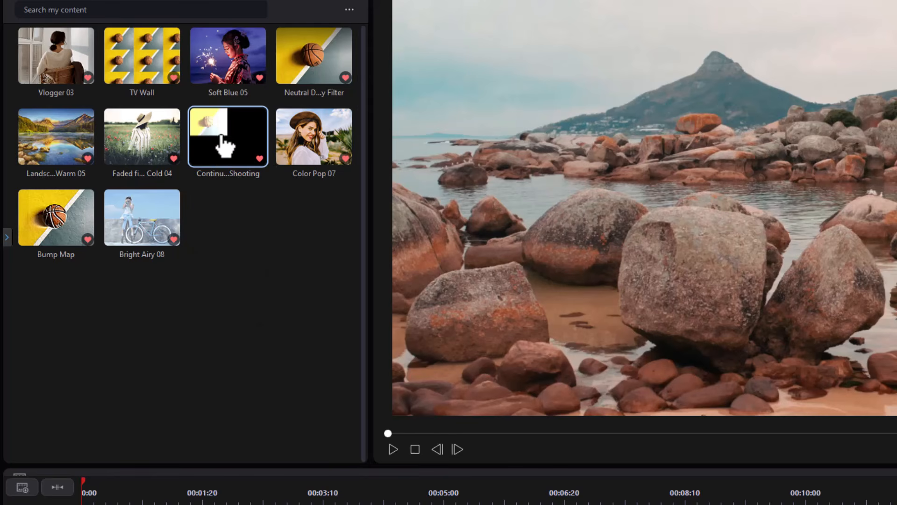
Apply the Continuous Shooting effect to the rocky shore clip and play the timeline through into the waterfall clip
drag(232, 151, 127, 434)
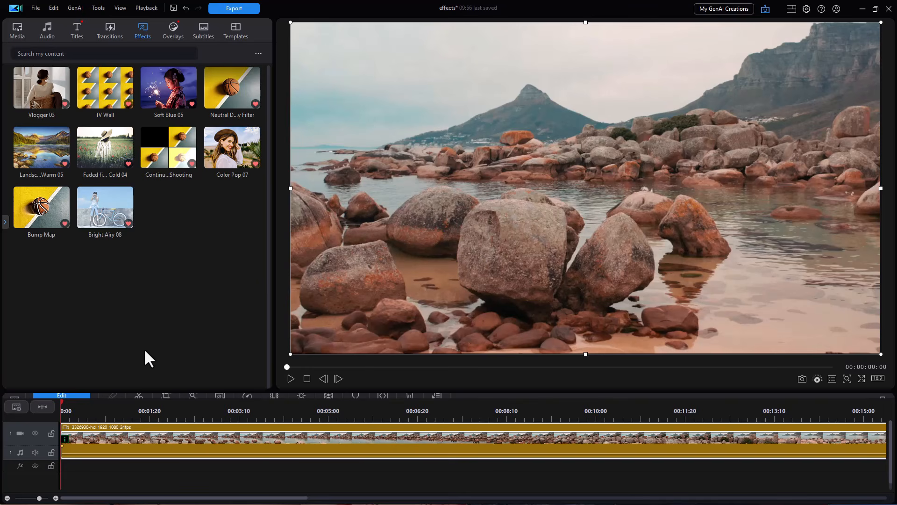
click(291, 379)
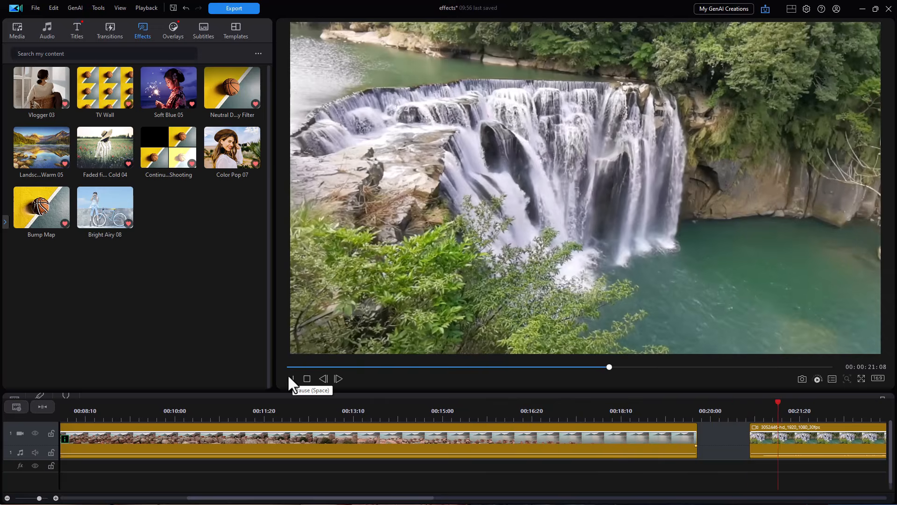
key(space)
click(153, 412)
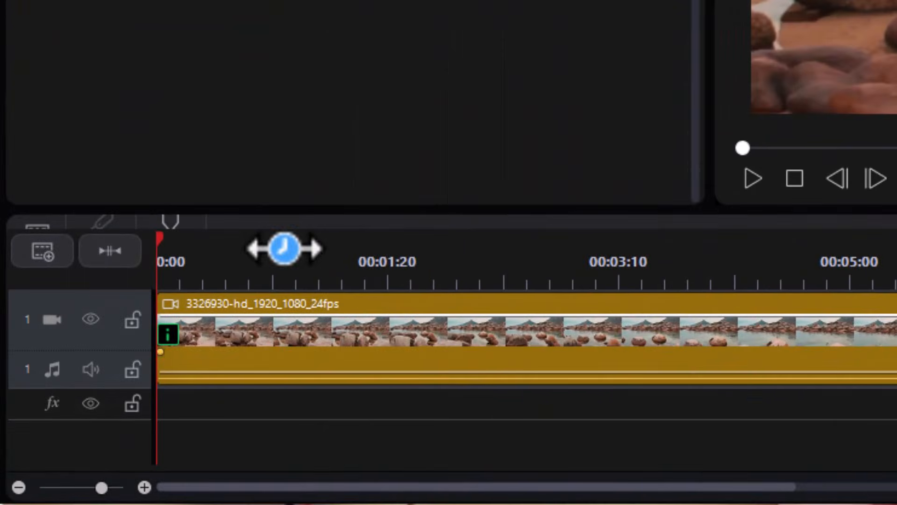
Set the Continuous Shooting effect's Segment to 5 on the rocky shore clip and try a rectangular effect mask
click(169, 336)
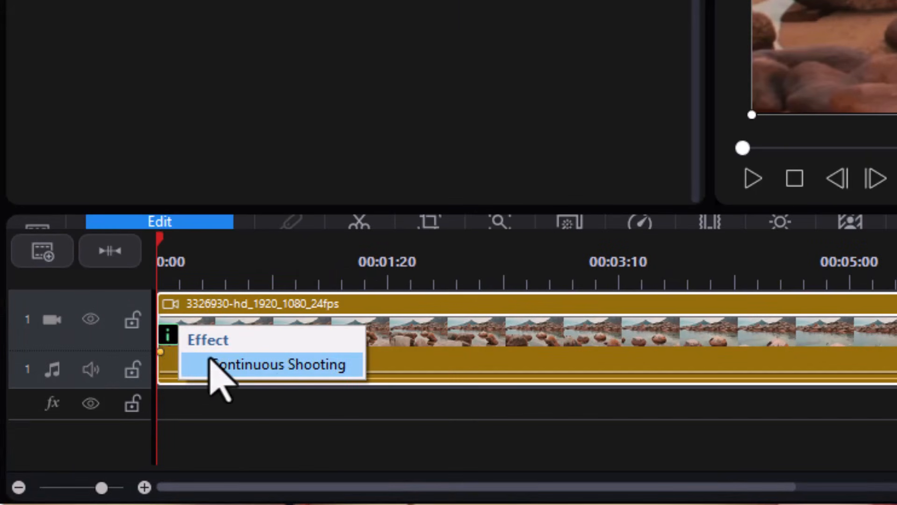
click(266, 369)
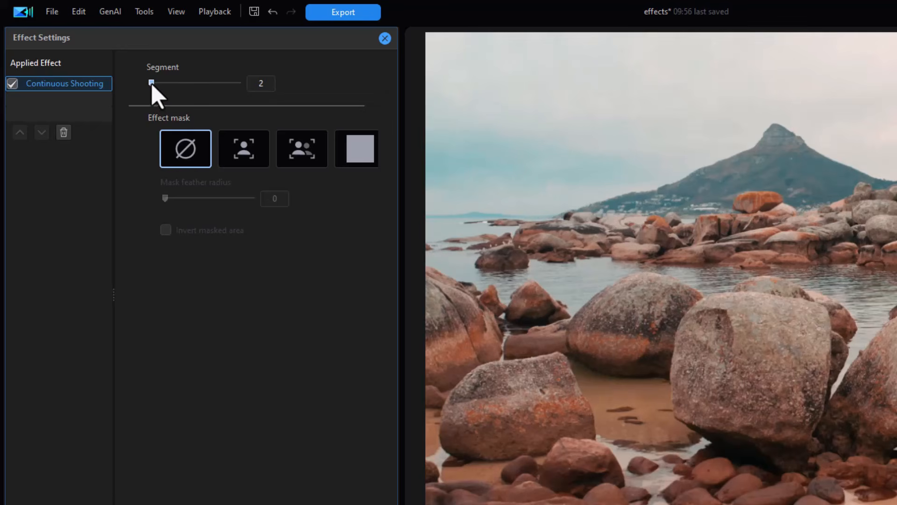
drag(155, 87, 239, 84)
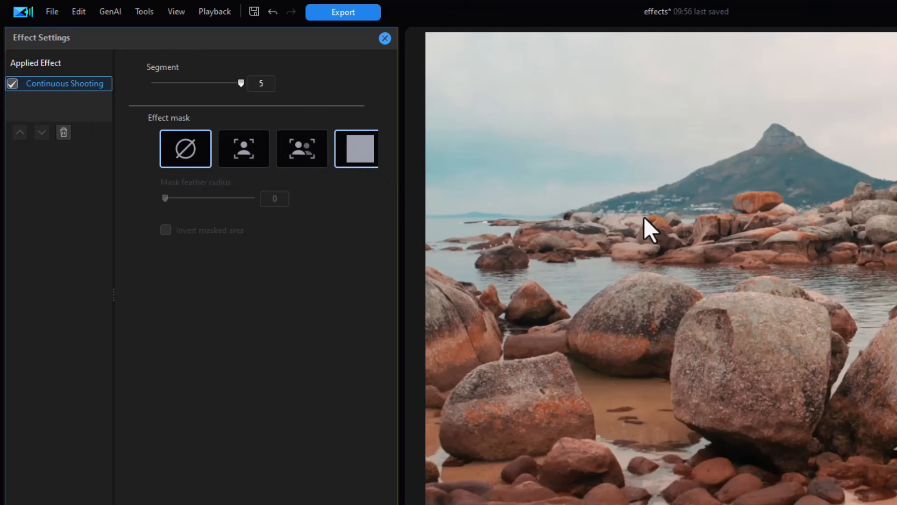
click(354, 150)
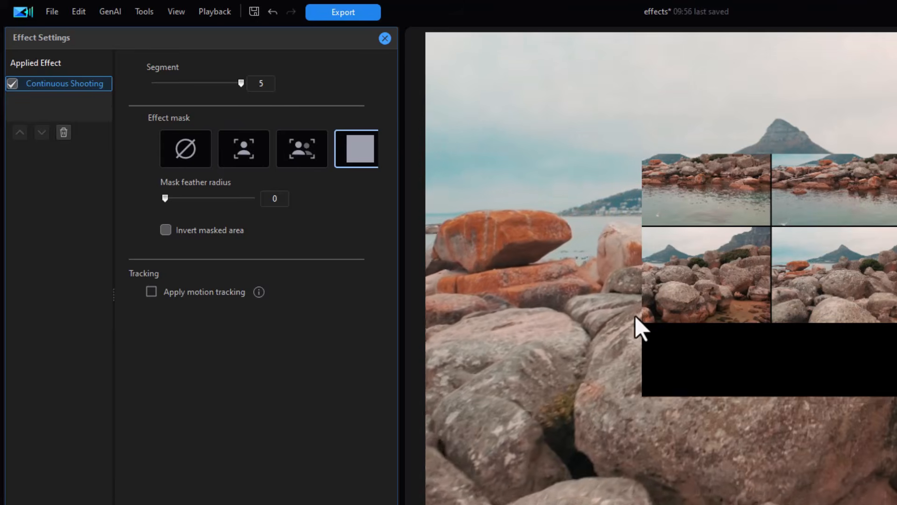
click(185, 147)
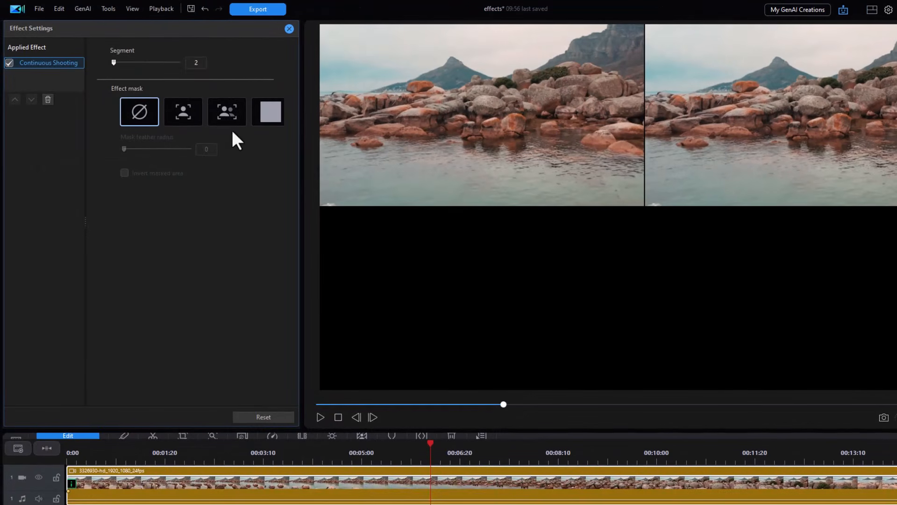
Try Segment values of 3 and 2, and remove the Continuous Shooting effect from the rocky shore clip
drag(114, 60, 129, 61)
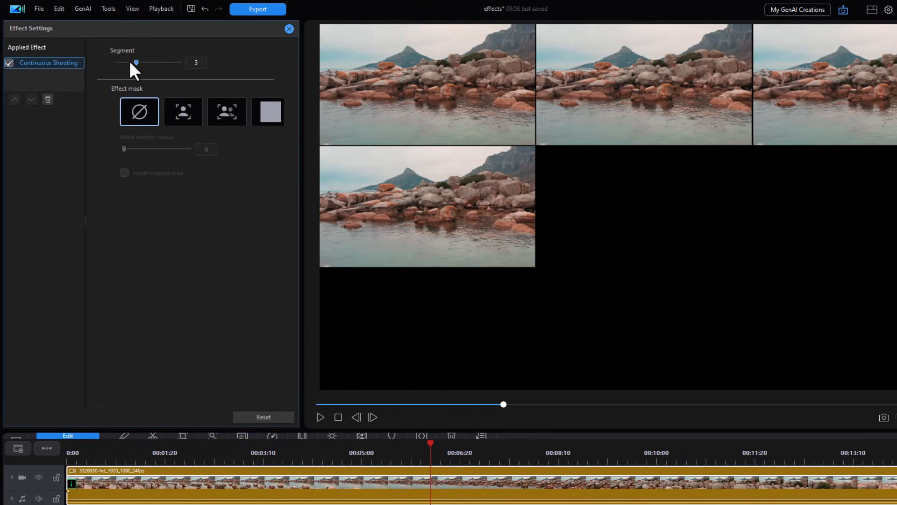
drag(149, 61, 99, 64)
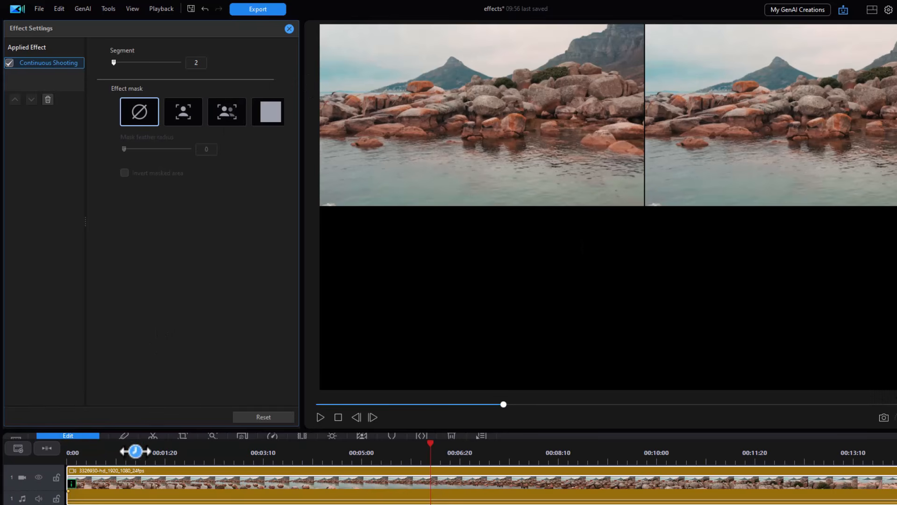
click(47, 98)
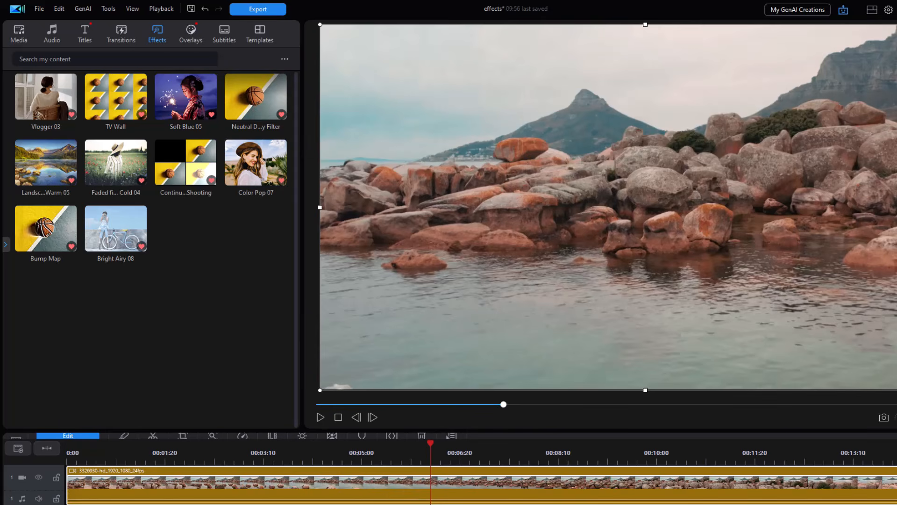
Apply the Neutral Density Filter effect to the waterfall clip
scroll(449, 486, right, 10)
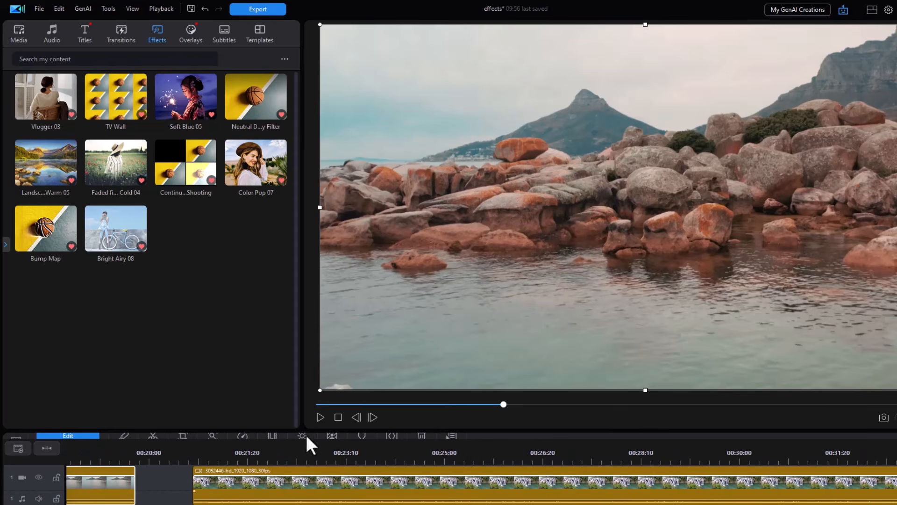
click(288, 451)
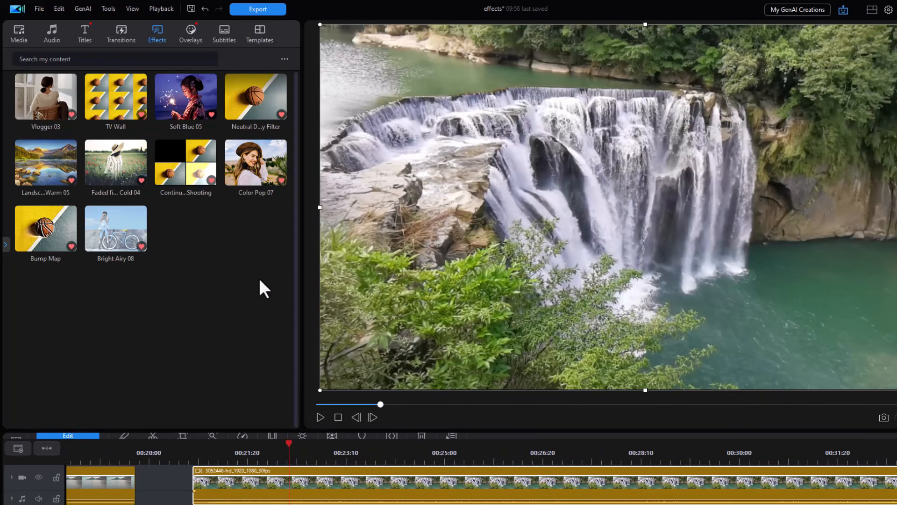
mouse_move(259, 99)
mouse_down()
mouse_move(298, 338)
mouse_move(296, 486)
mouse_move(294, 478)
mouse_up()
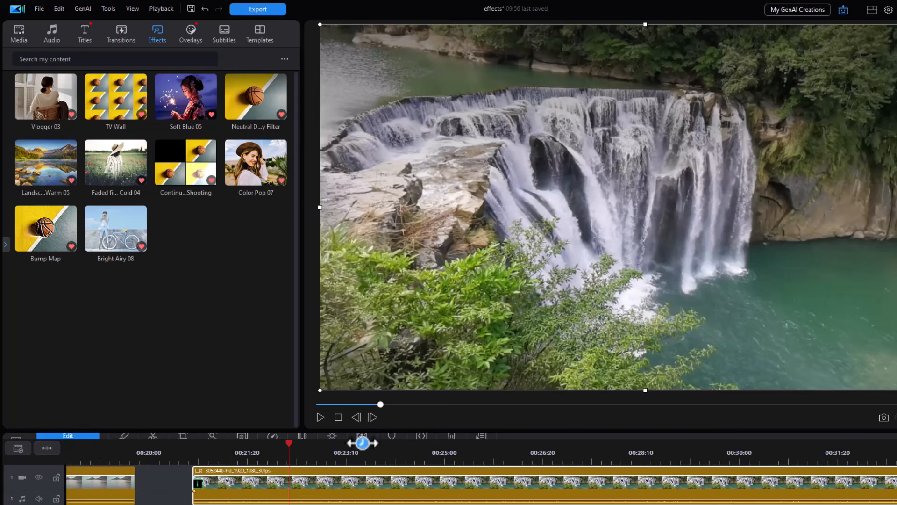
Open the waterfall clip's Neutral Density Filter settings and widen the settings area to show all its options
click(199, 486)
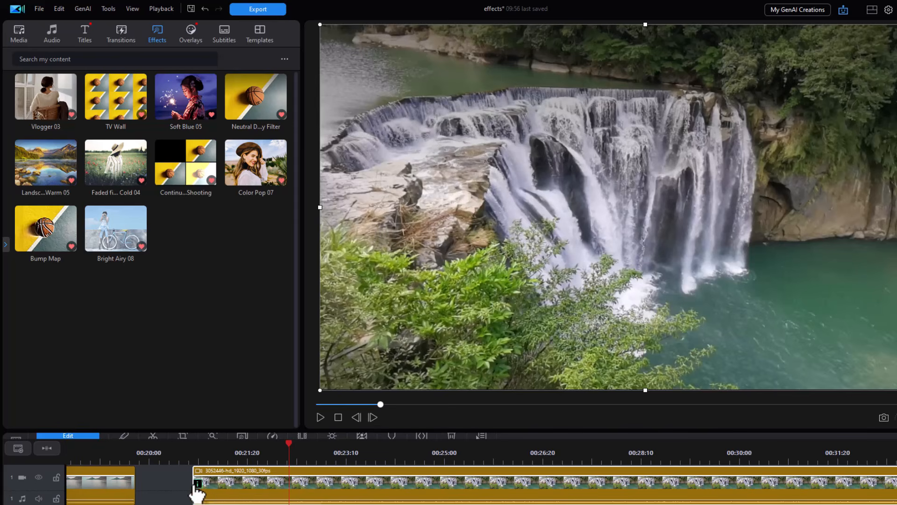
click(239, 497)
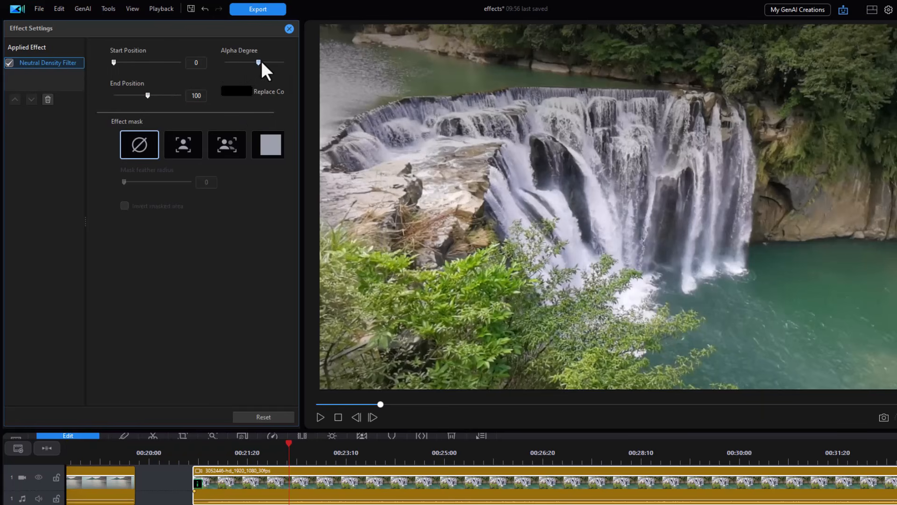
drag(302, 98, 426, 96)
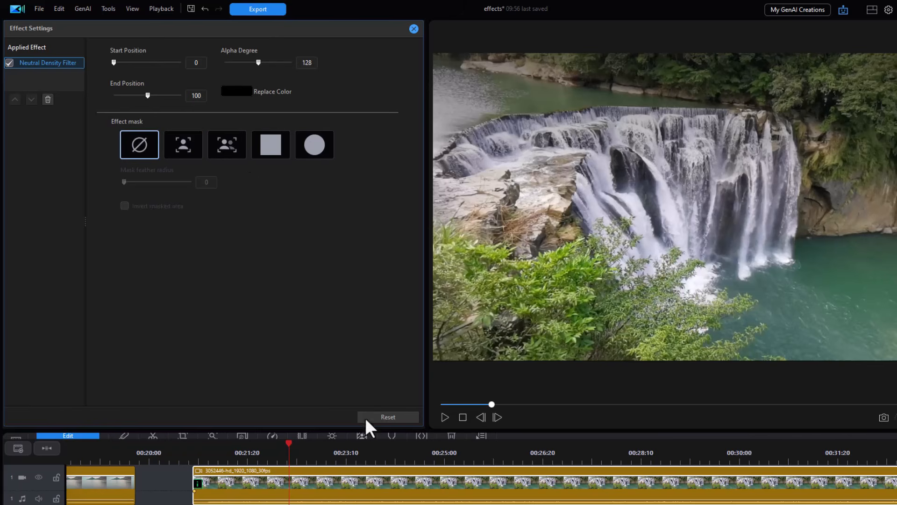
Play the waterfall clip from just before its start to review the filter, and pause the playback
drag(237, 449, 191, 453)
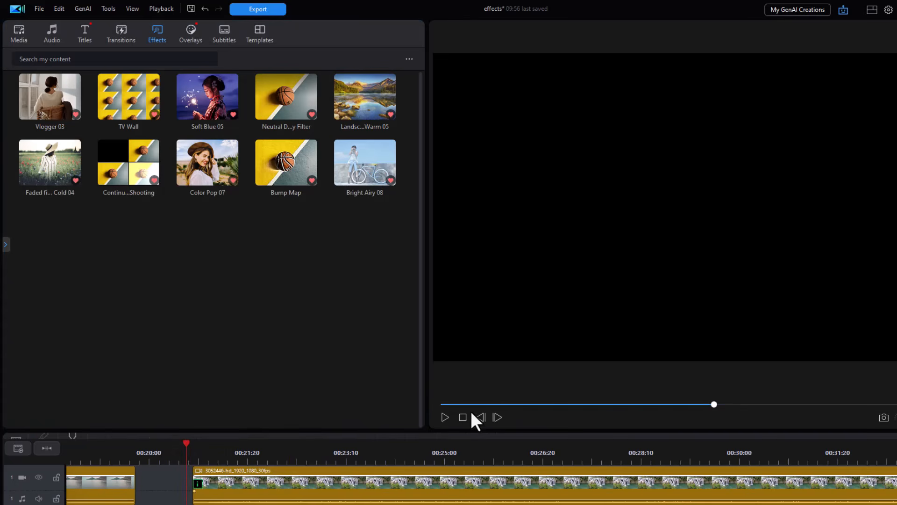
click(444, 417)
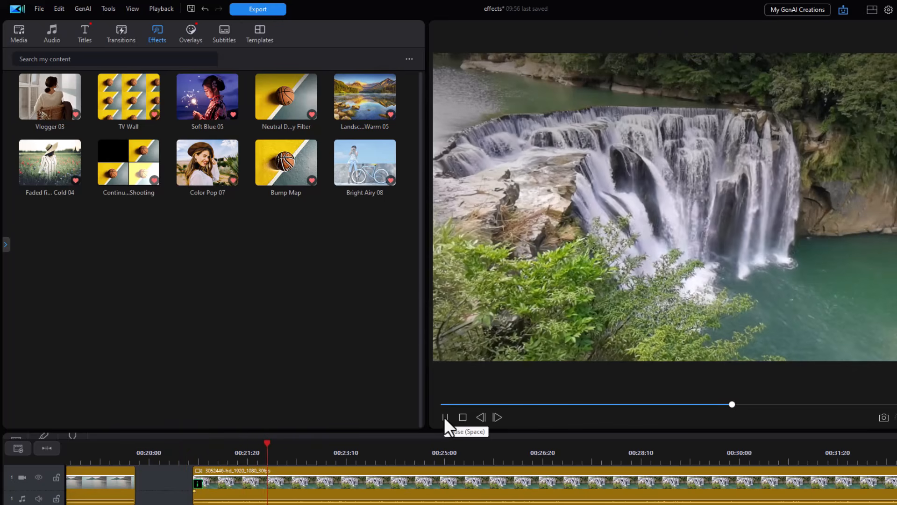
click(442, 416)
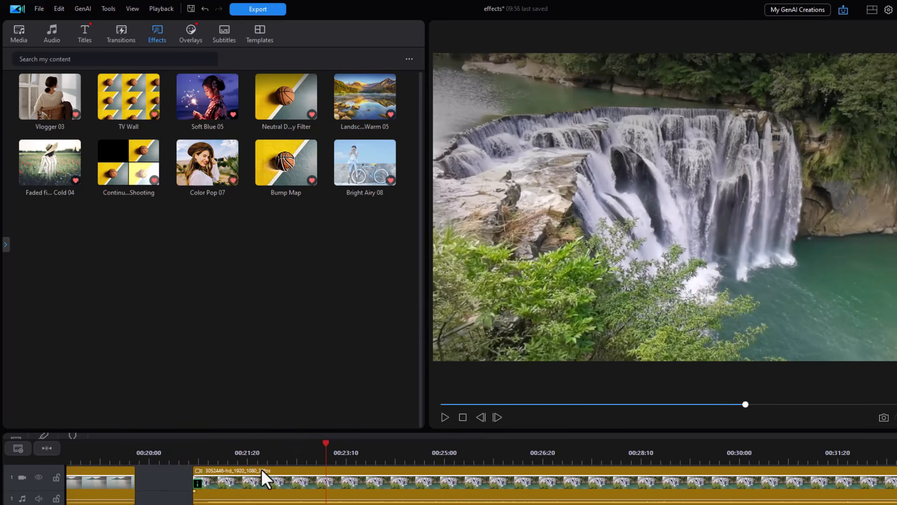
In the waterfall clip's Neutral Density Filter settings, try Start Position values of 200, 151 and 49 and End Position values of 200 and 113
click(206, 486)
click(197, 484)
click(238, 497)
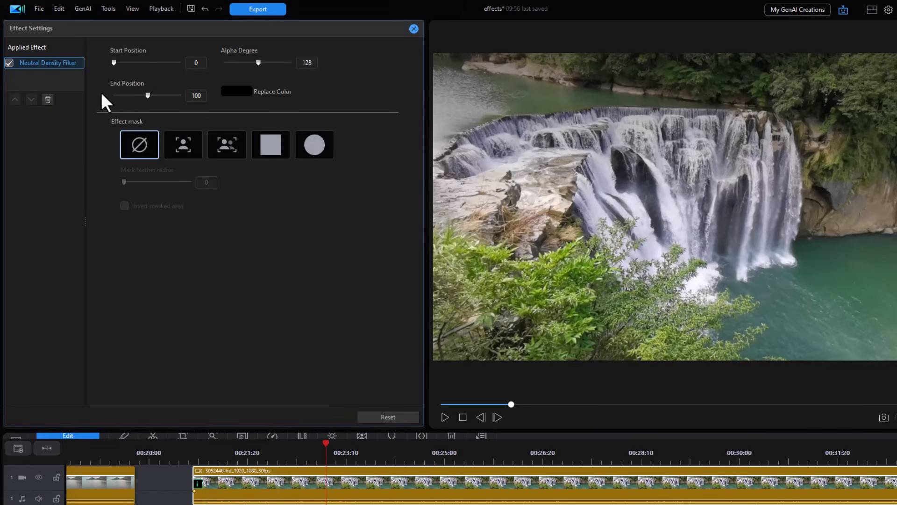
drag(114, 62, 182, 64)
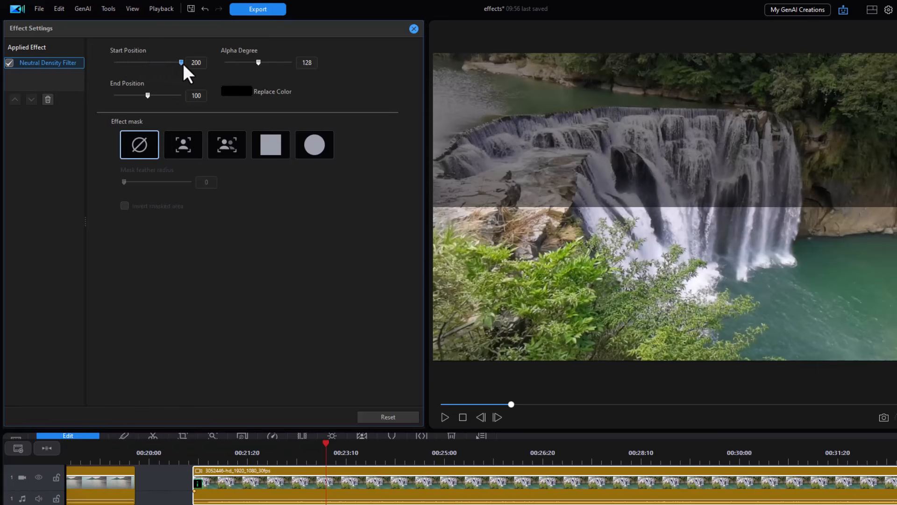
drag(189, 73, 171, 67)
drag(148, 95, 197, 100)
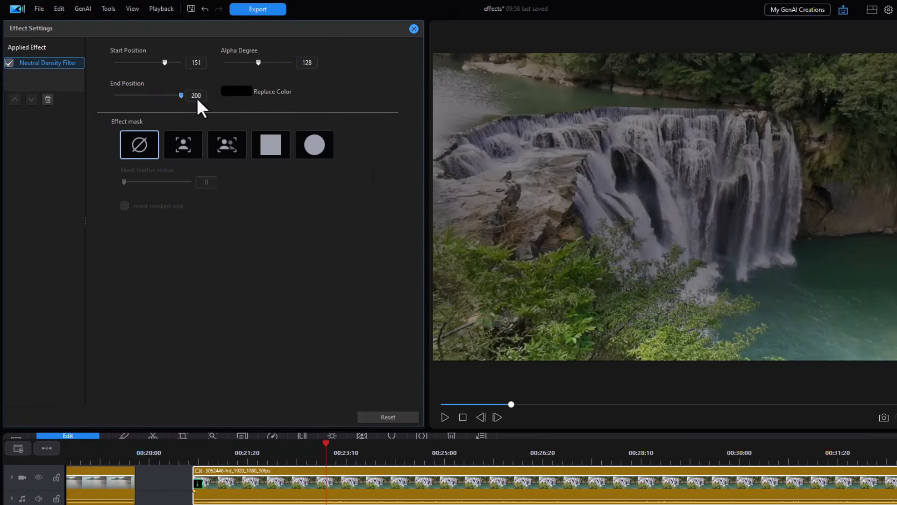
drag(195, 99, 152, 100)
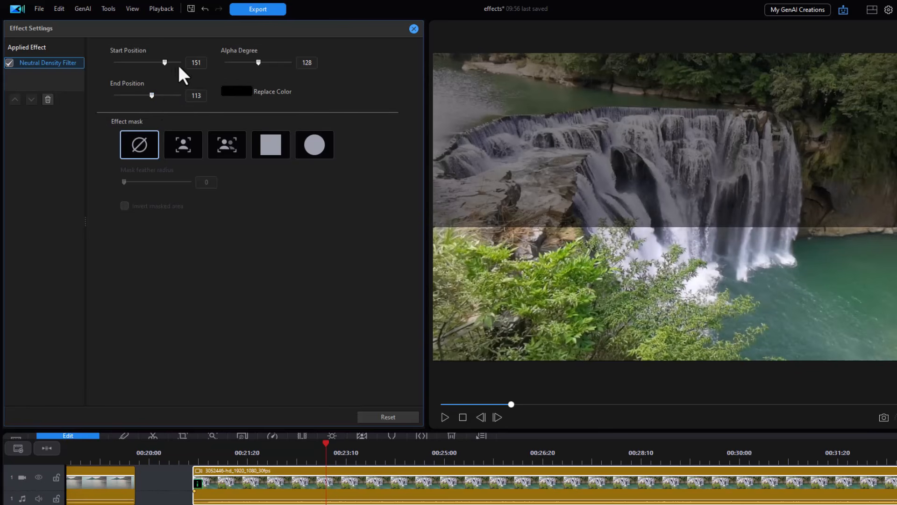
drag(163, 61, 130, 62)
Try Alpha Degree values of 134, 0 and 19, and remove the Neutral Density Filter effect from the waterfall clip
click(259, 63)
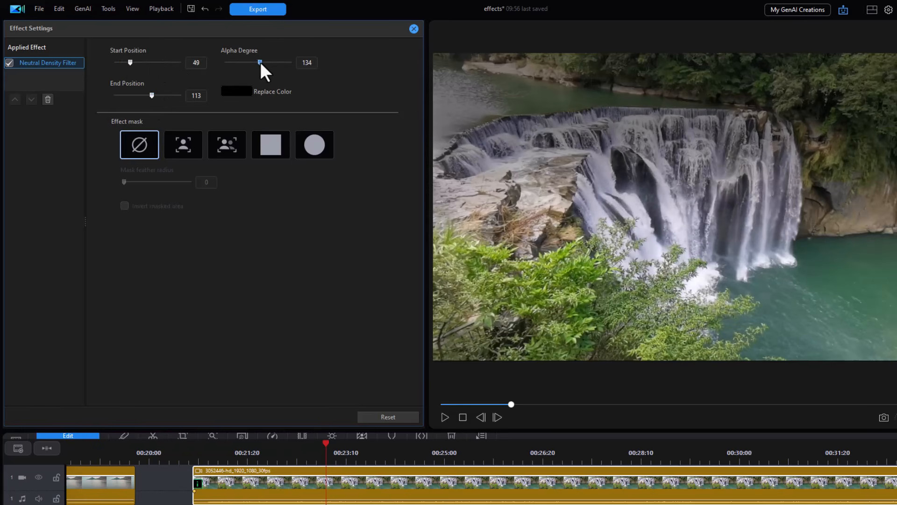
drag(264, 63, 222, 66)
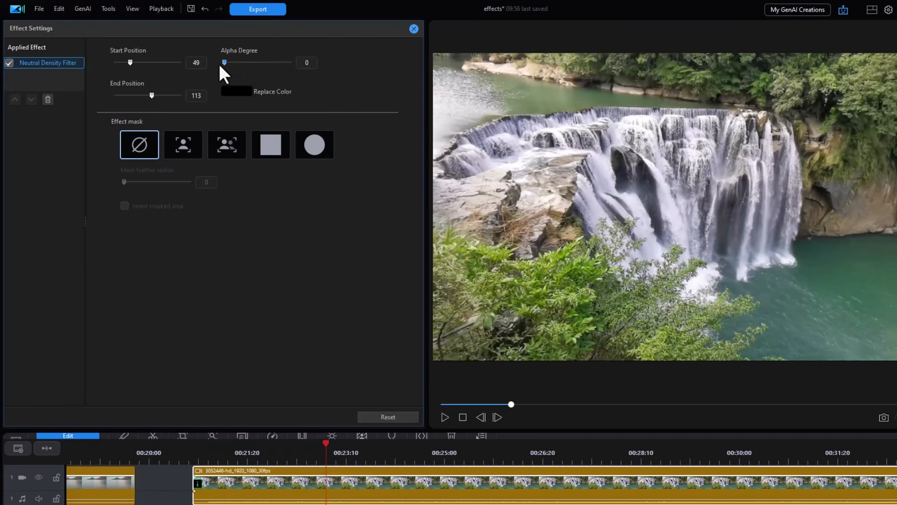
mouse_move(225, 63)
mouse_down()
mouse_move(243, 63)
mouse_move(229, 63)
mouse_up()
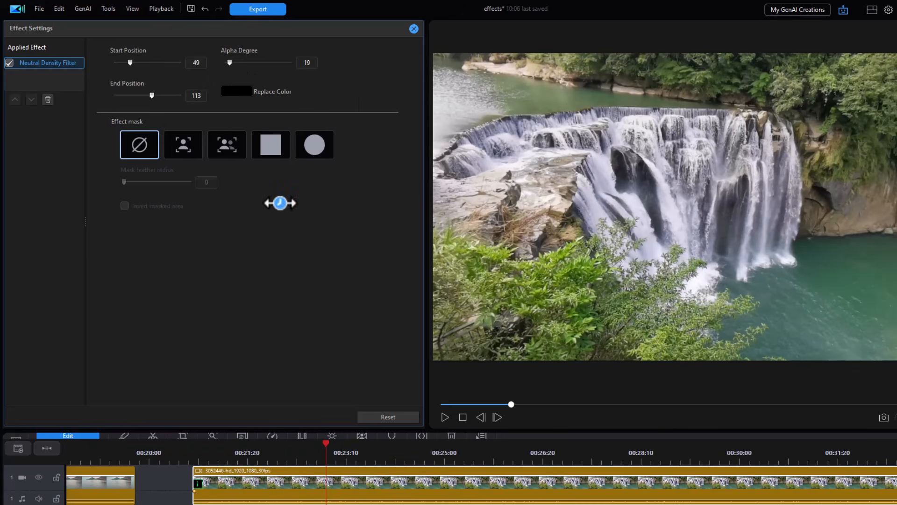
click(47, 100)
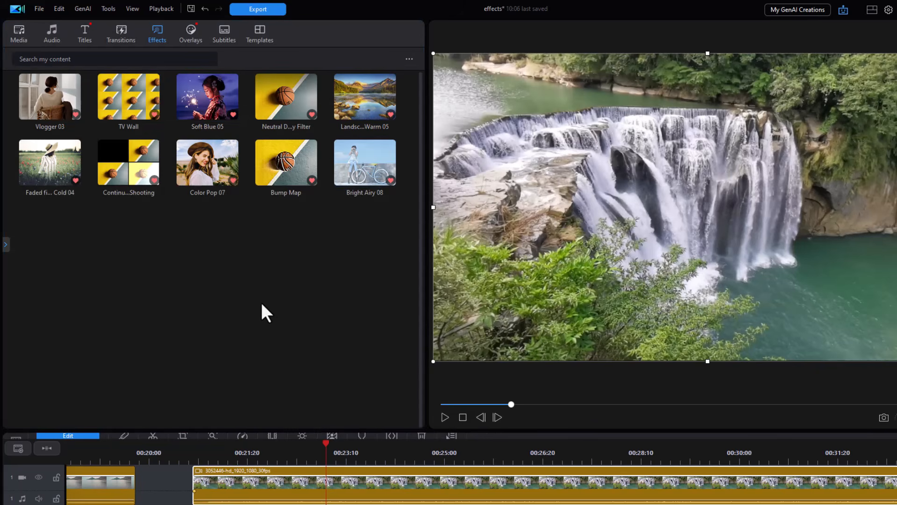
Apply the Bump Map effect to the rocky shore clip and play it from near its start to review the look
mouse_move(290, 162)
mouse_down()
mouse_move(275, 484)
mouse_move(191, 475)
mouse_move(109, 489)
mouse_move(110, 496)
mouse_up()
scroll(481, 481, left, 10)
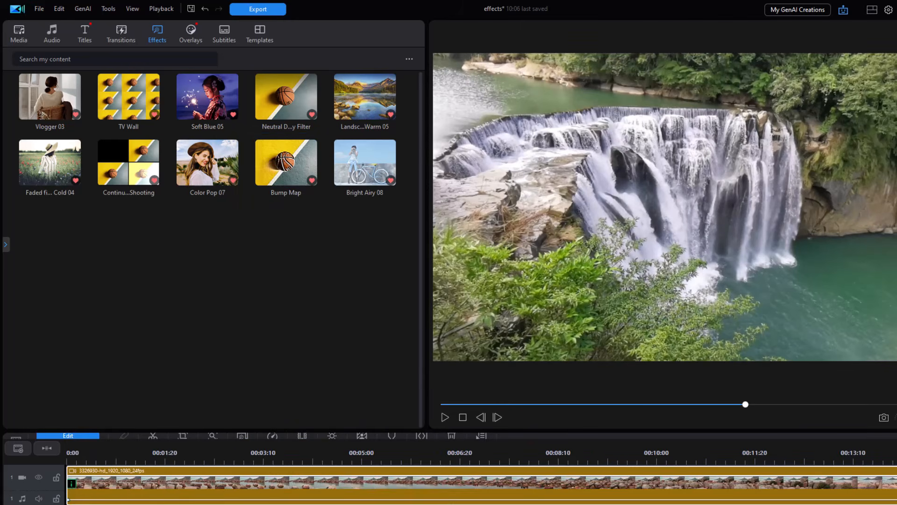
click(139, 453)
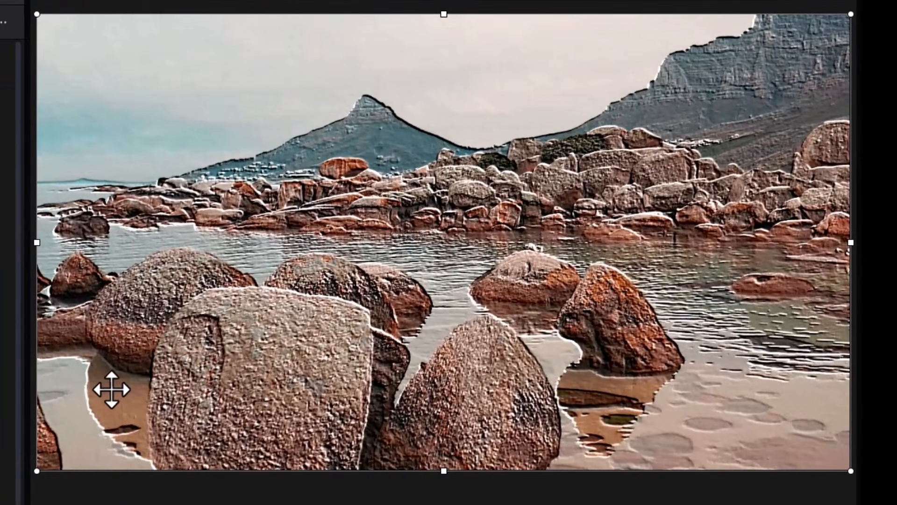
key(space)
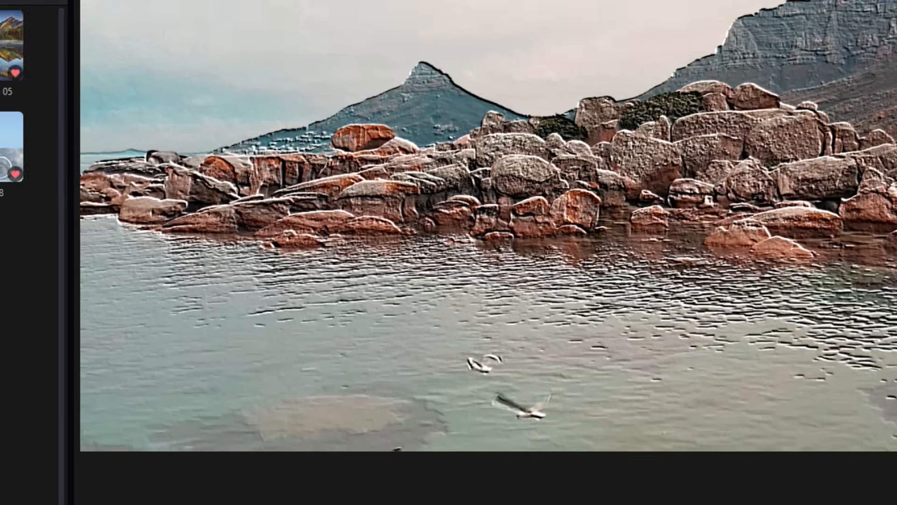
In the rocky shore clip's Bump Map settings, try a Degree of 37 and settle on 93
click(22, 393)
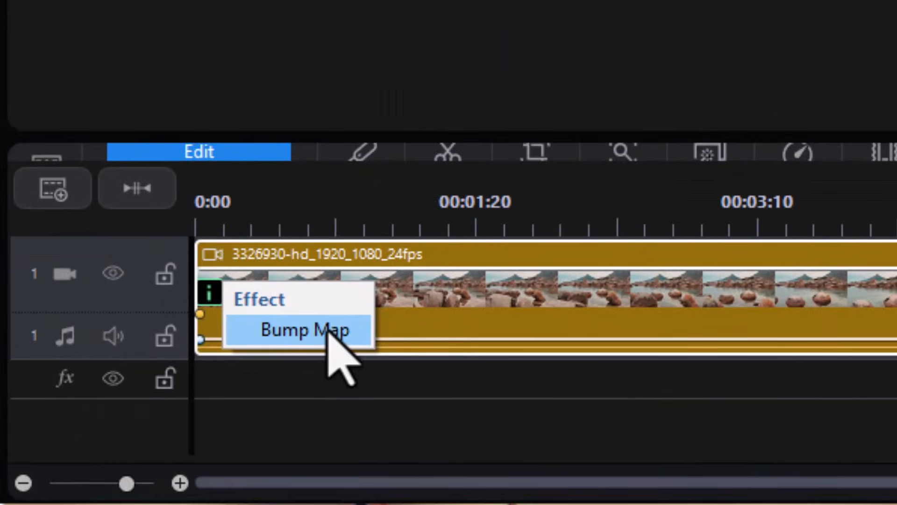
click(327, 330)
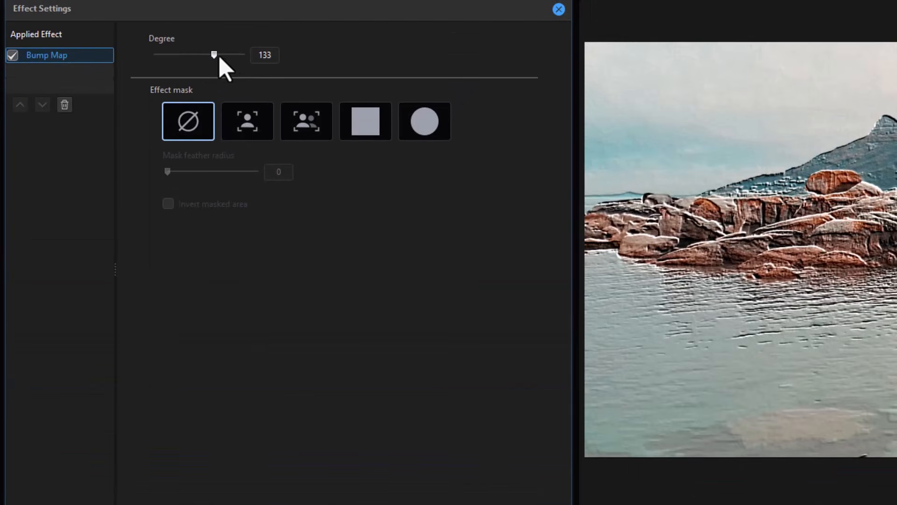
mouse_move(173, 54)
mouse_down()
mouse_move(179, 73)
mouse_move(172, 61)
mouse_up()
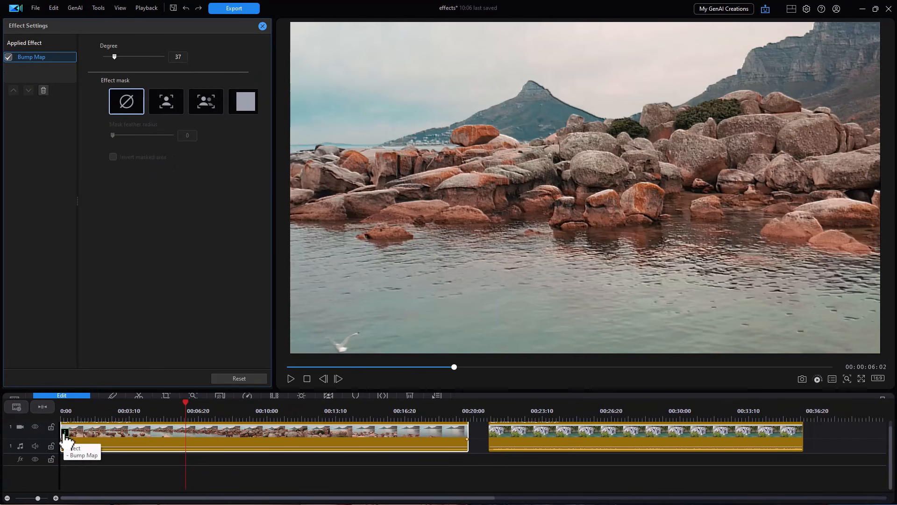
click(65, 434)
drag(114, 54, 128, 54)
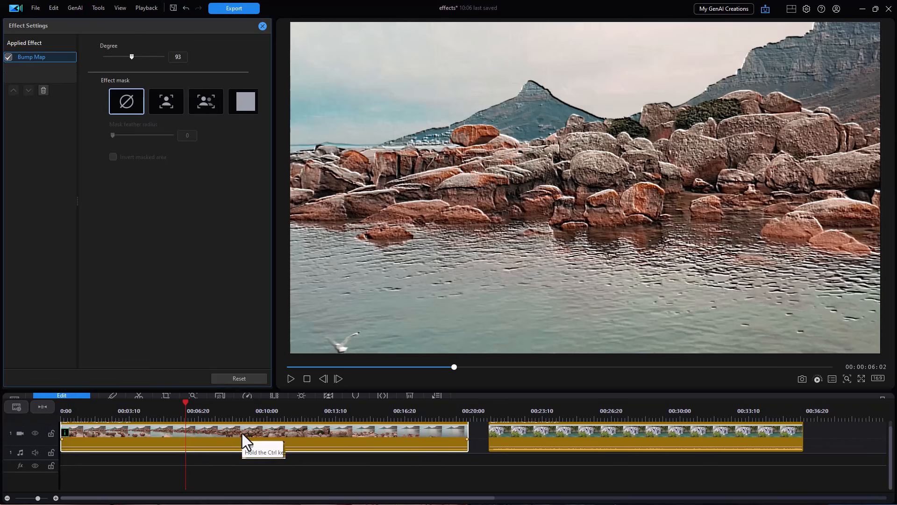
Move the rocky shore clip to the start of video track 2, and enlarge the timeline area and that track's height
drag(226, 475, 218, 486)
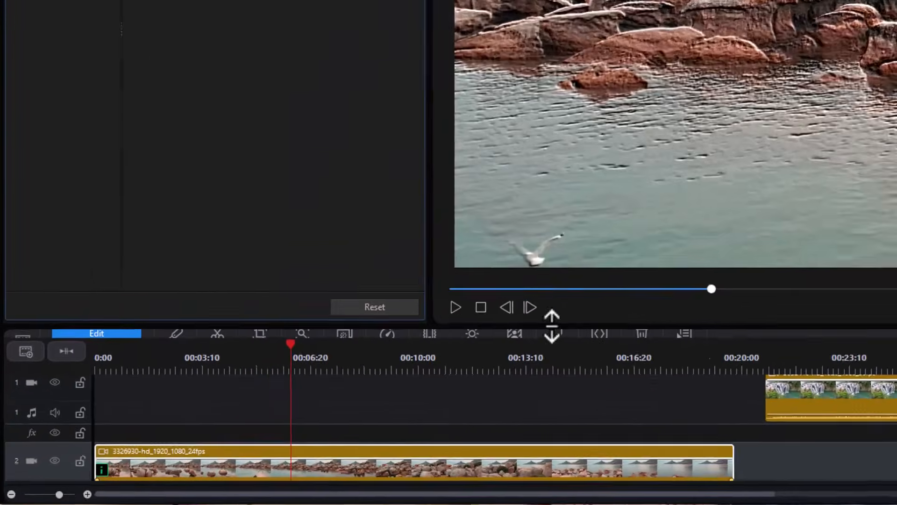
drag(352, 389, 351, 341)
drag(48, 401, 36, 490)
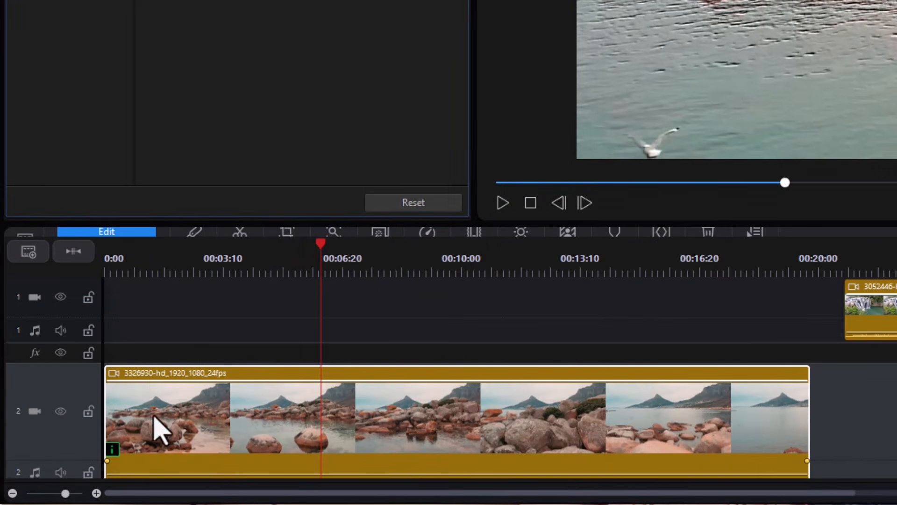
Add opacity keyframes on the track 2 rocky shore clip at its start and at about 7 and 11 seconds
ctrl+click(107, 383)
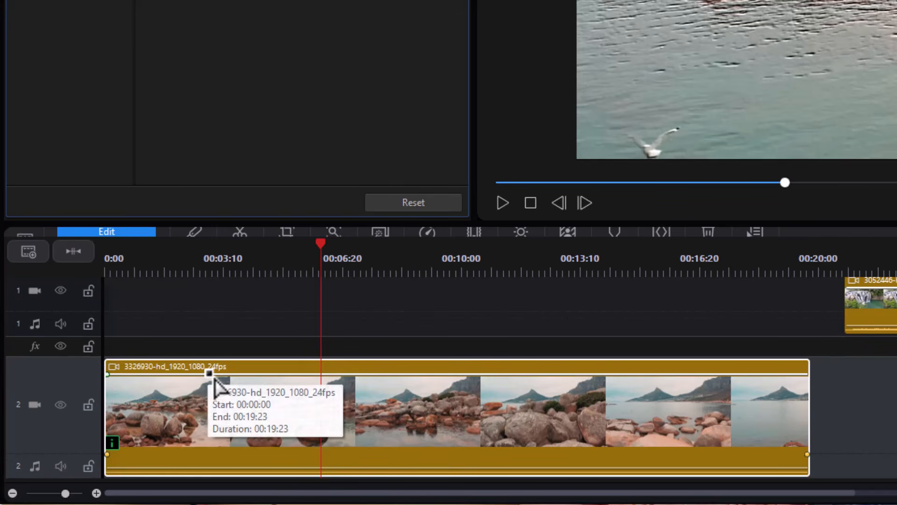
ctrl+click(363, 381)
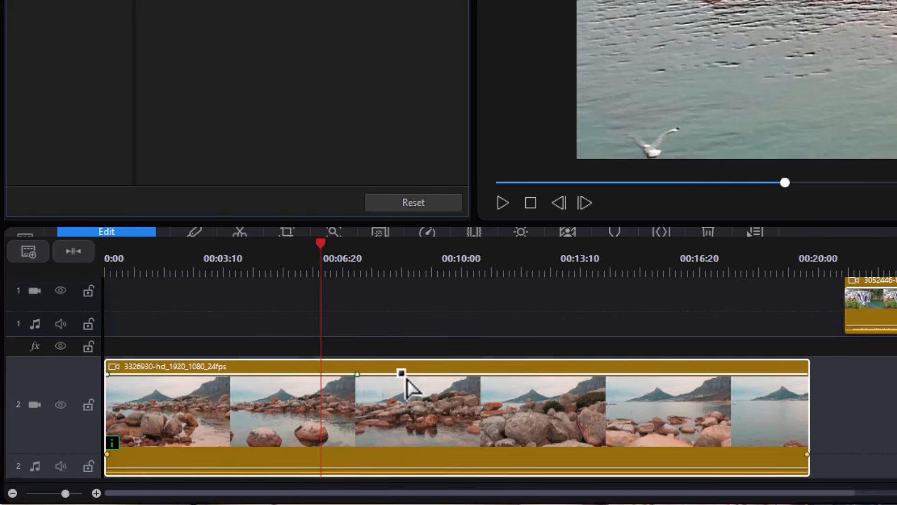
ctrl+click(504, 380)
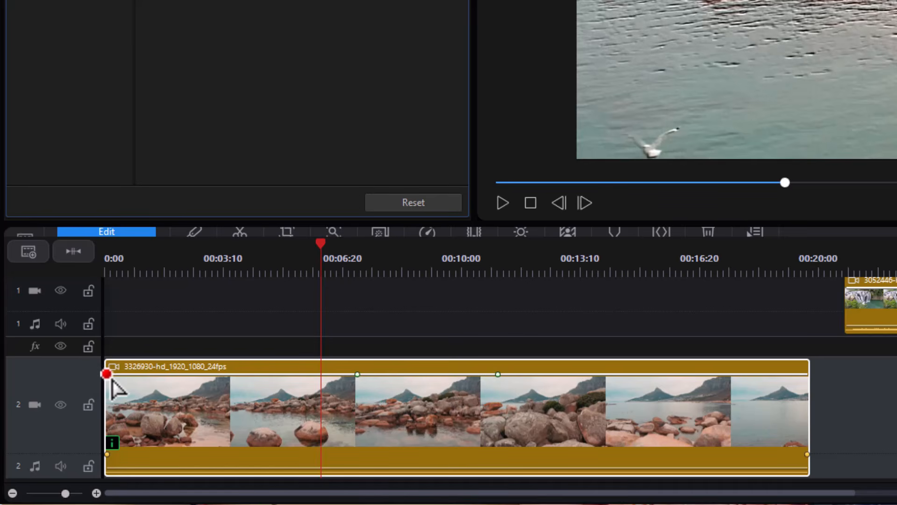
Lower the first two opacity keyframes to the minimum, and play the clip from the start to review the fade-in, stopping the playback
drag(108, 374, 115, 489)
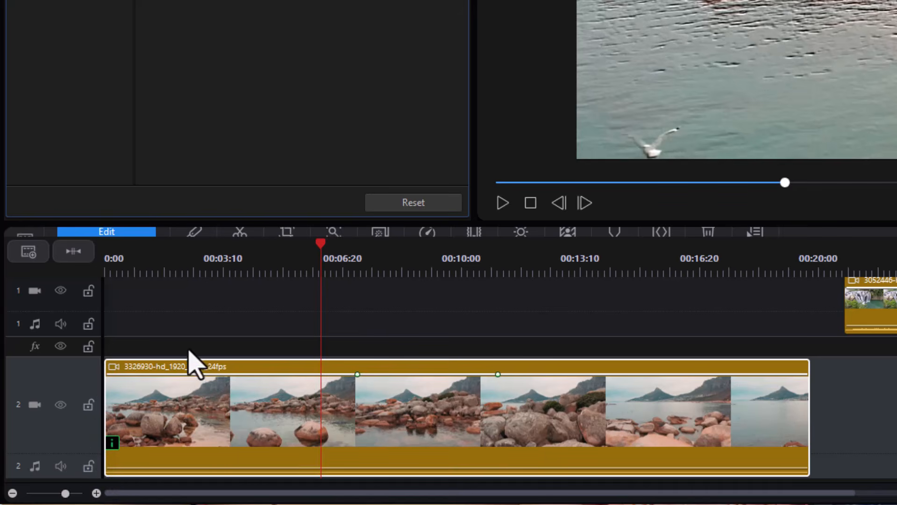
drag(363, 381, 361, 463)
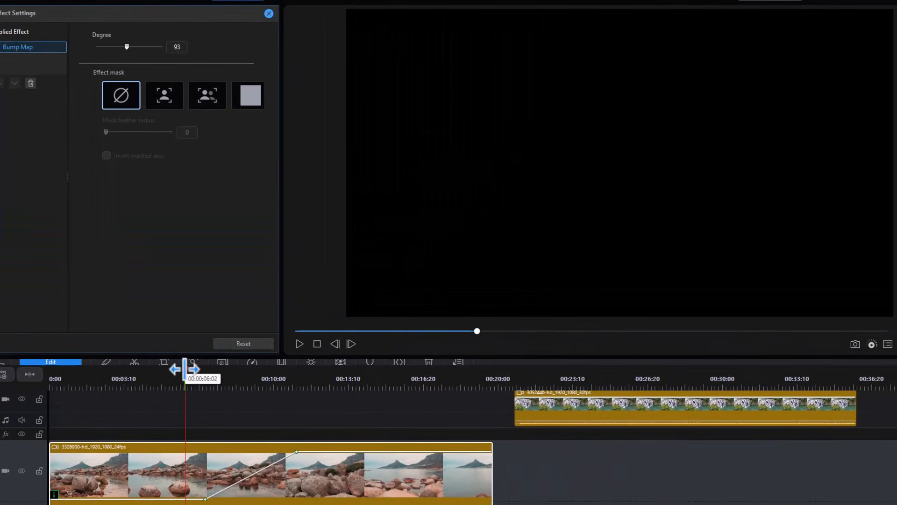
drag(284, 278, 33, 300)
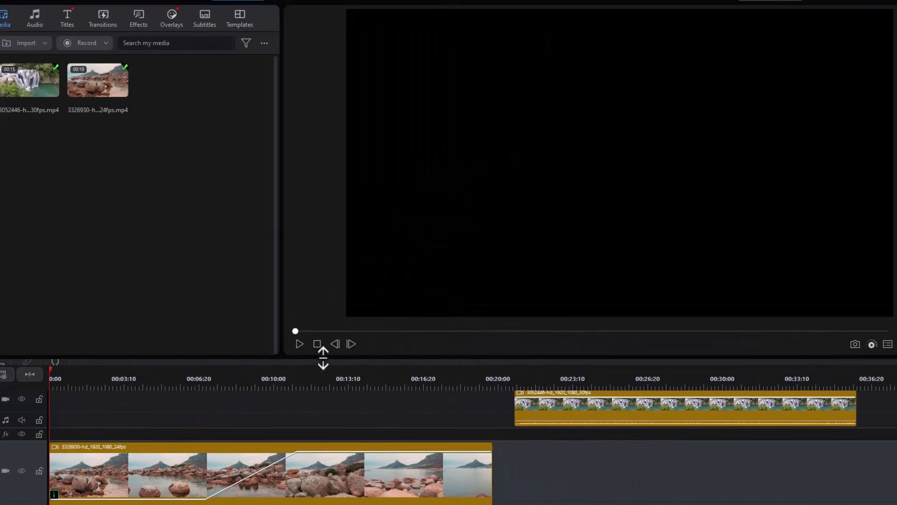
click(297, 343)
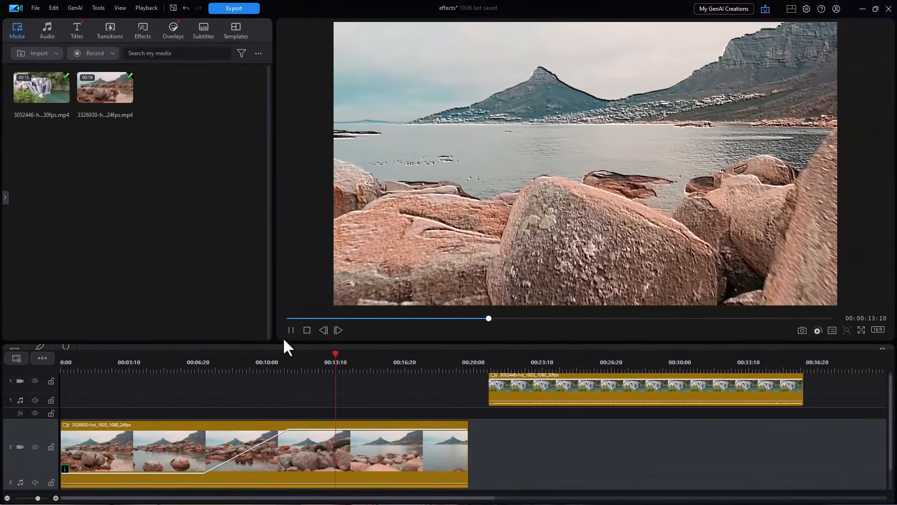
click(291, 330)
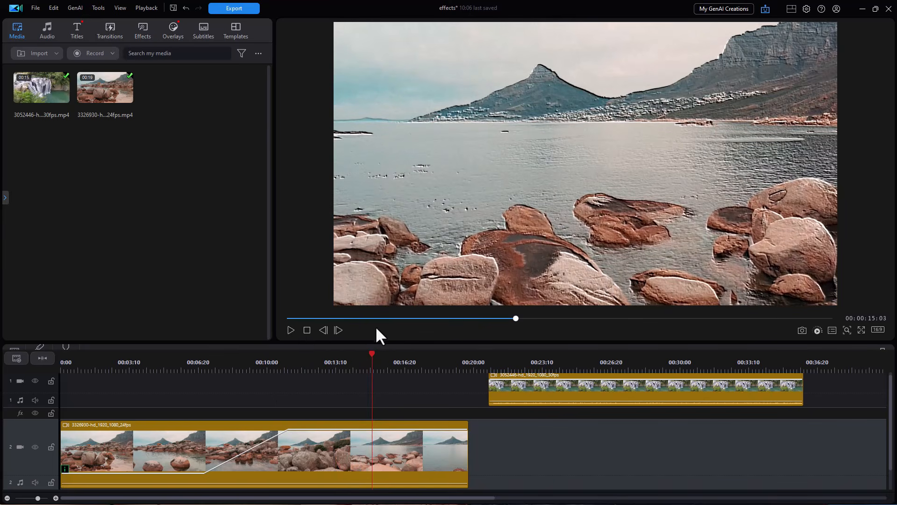
click(307, 330)
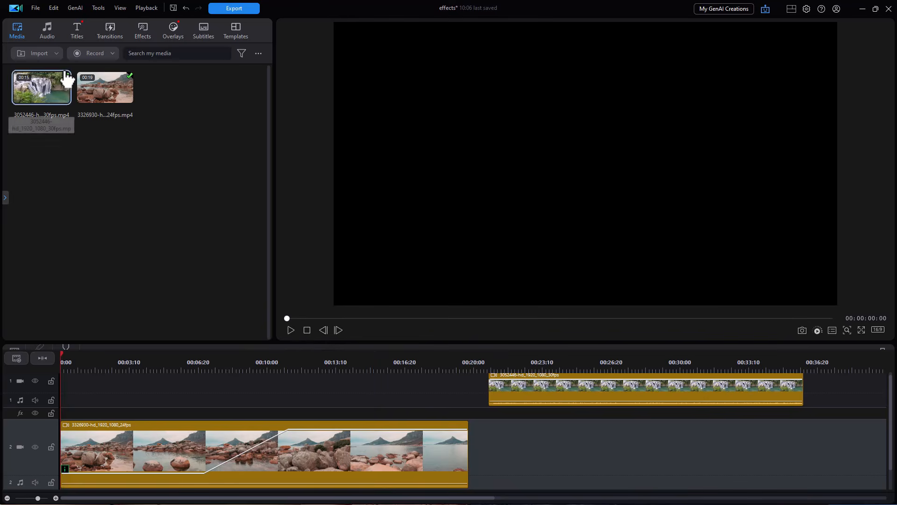
Place the rocky shore media at the start of video track 1, and play from about 4 seconds to review the blend into the Bump Map
drag(100, 89, 53, 386)
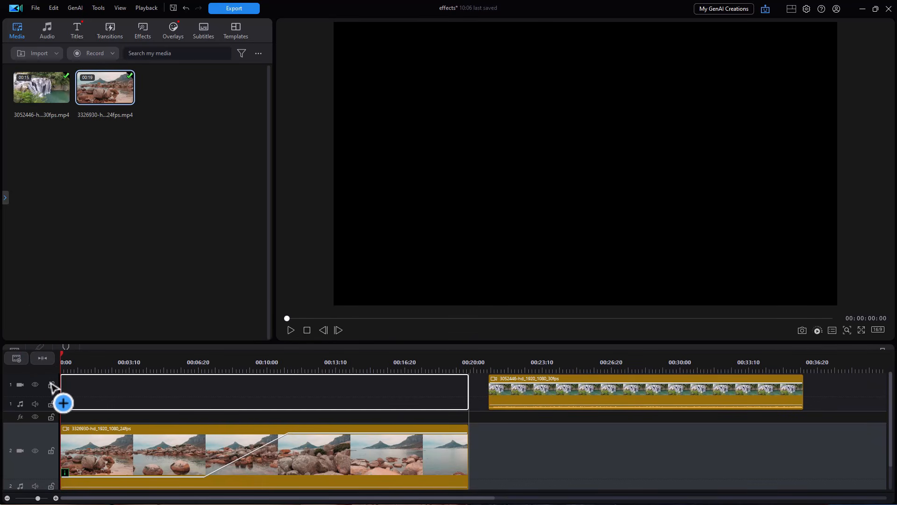
drag(52, 386, 53, 386)
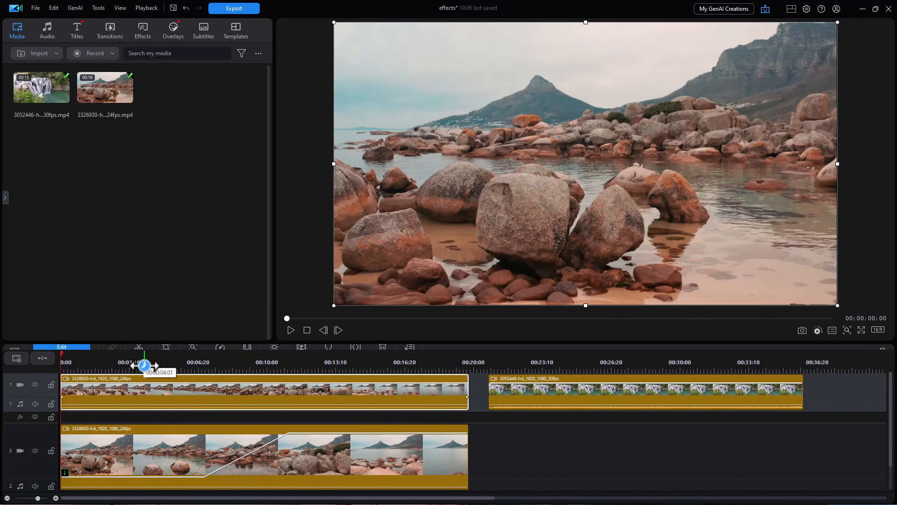
click(141, 362)
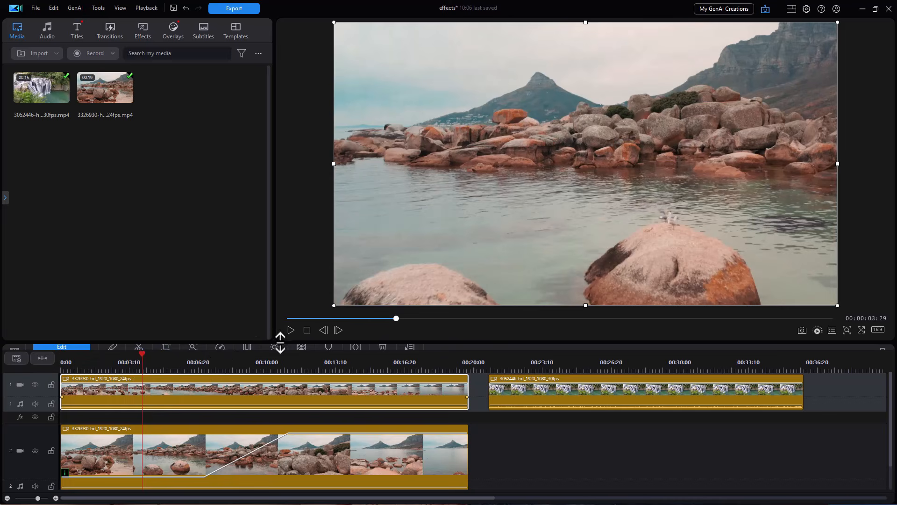
click(291, 330)
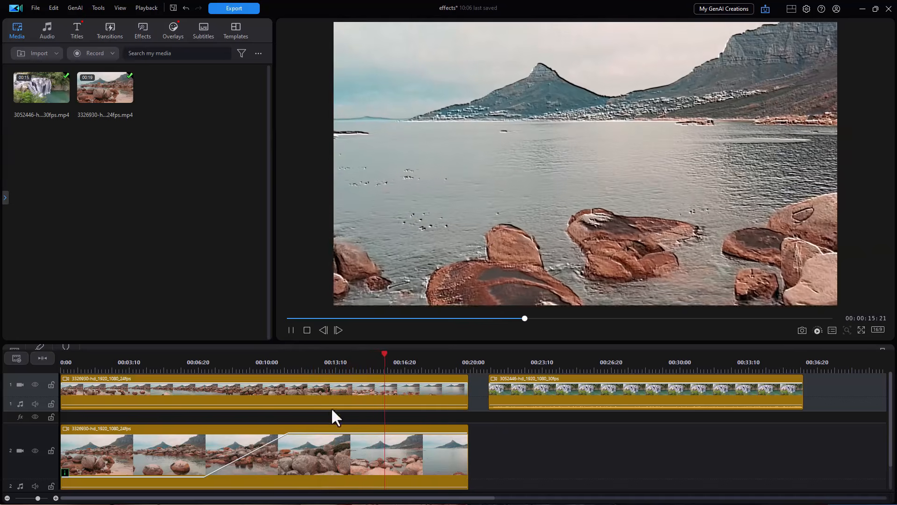
click(291, 330)
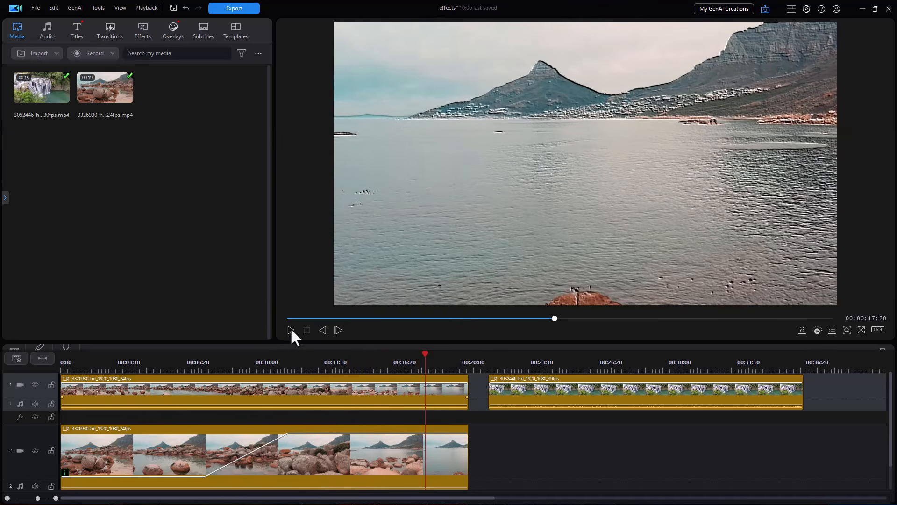
Add opacity keyframes on the track 2 clip at about 13 and 15 seconds, lower the last to the minimum, and play the fade-out
click(334, 431)
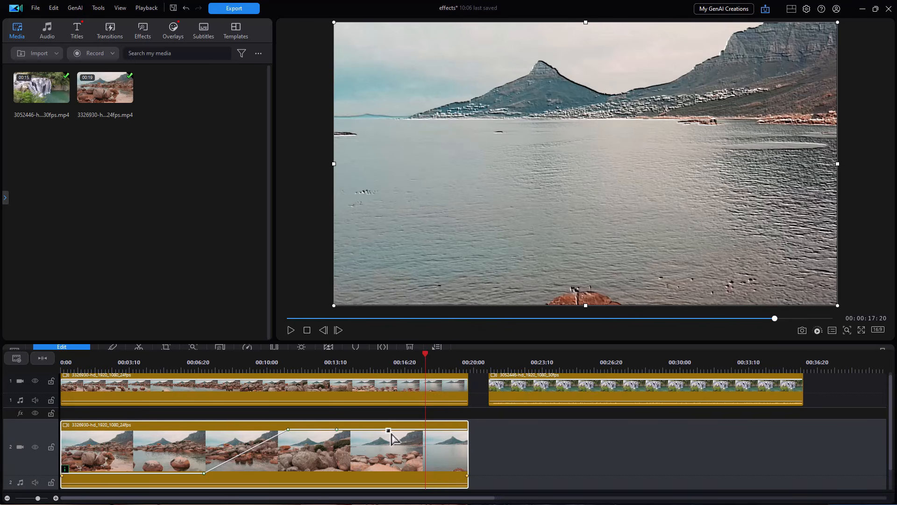
drag(369, 430, 362, 477)
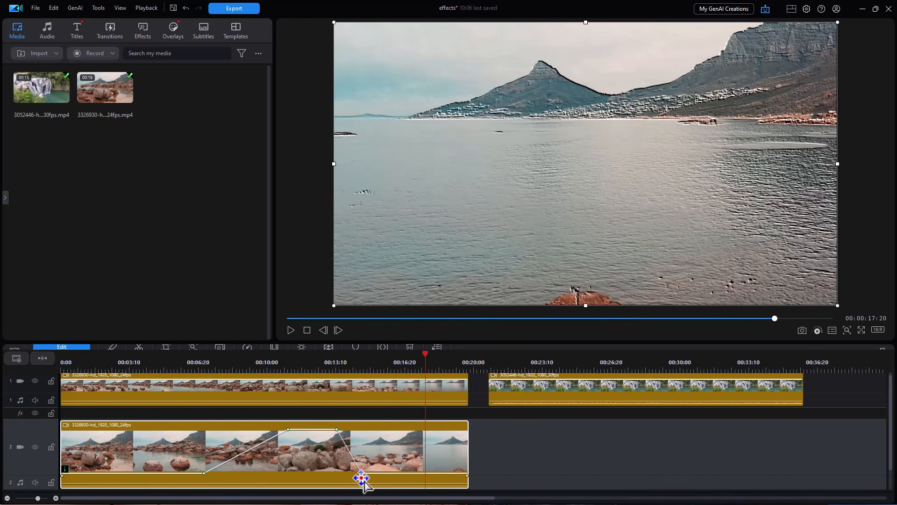
click(251, 399)
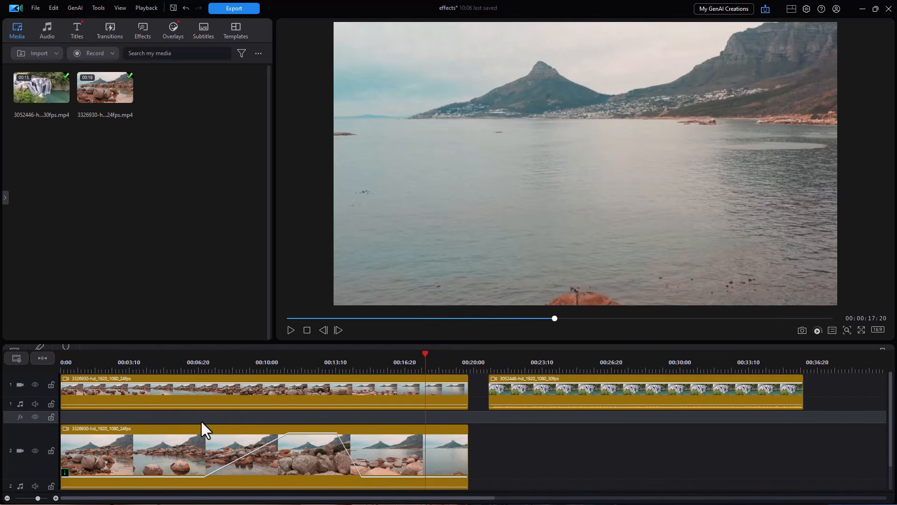
drag(209, 368, 235, 365)
key(space)
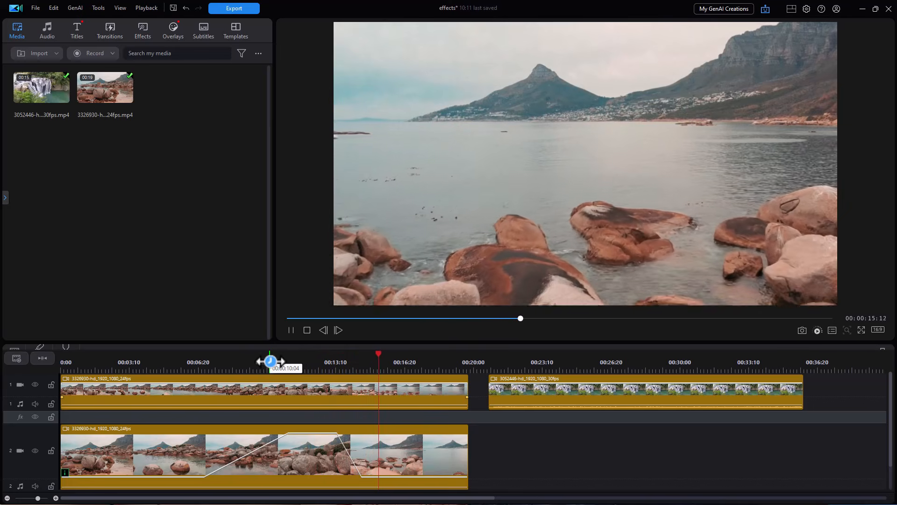
key(space)
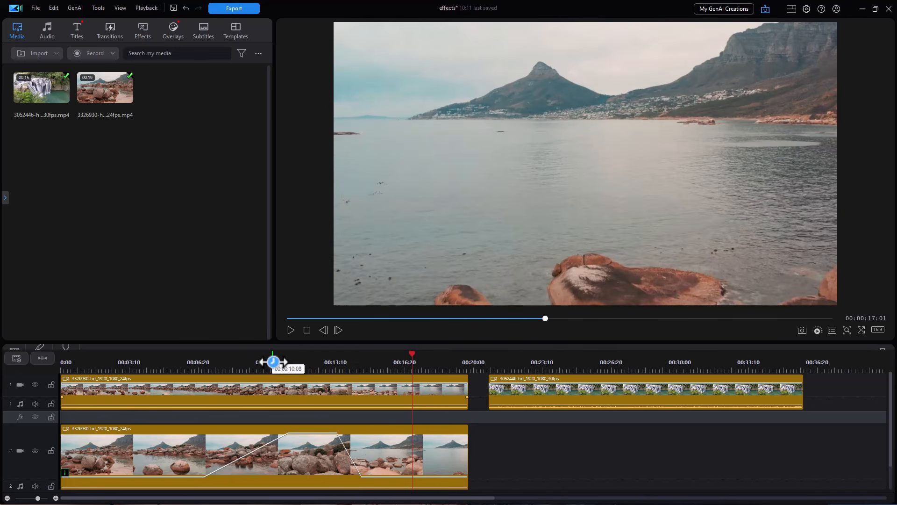